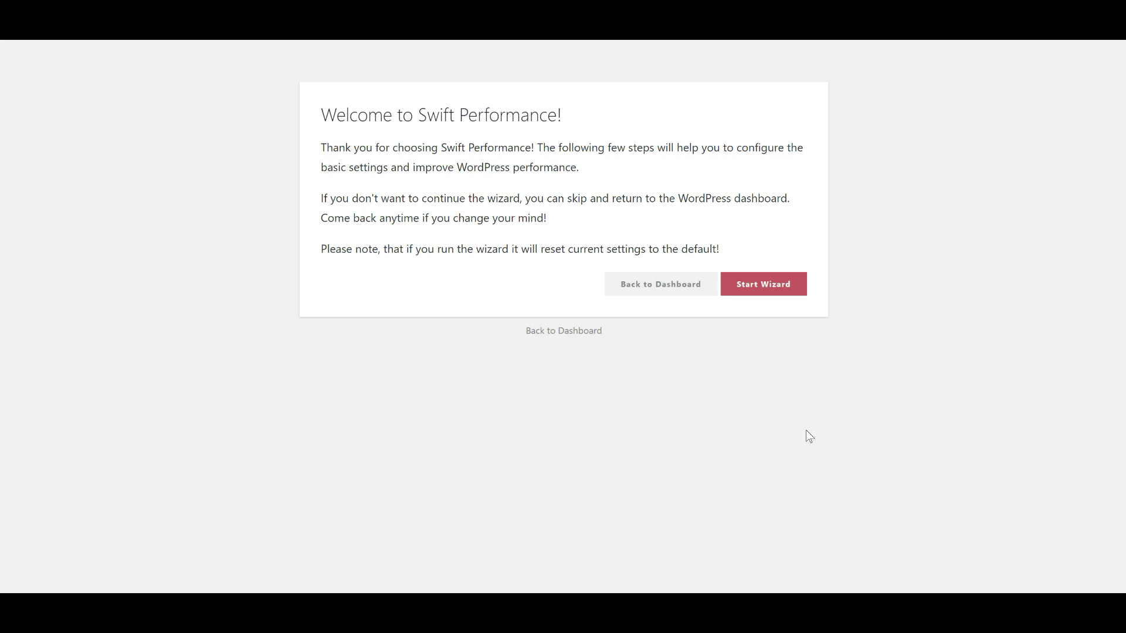
- Start the setup wizard, let the site analysis finish, and accept the default caching settings
click(755, 285)
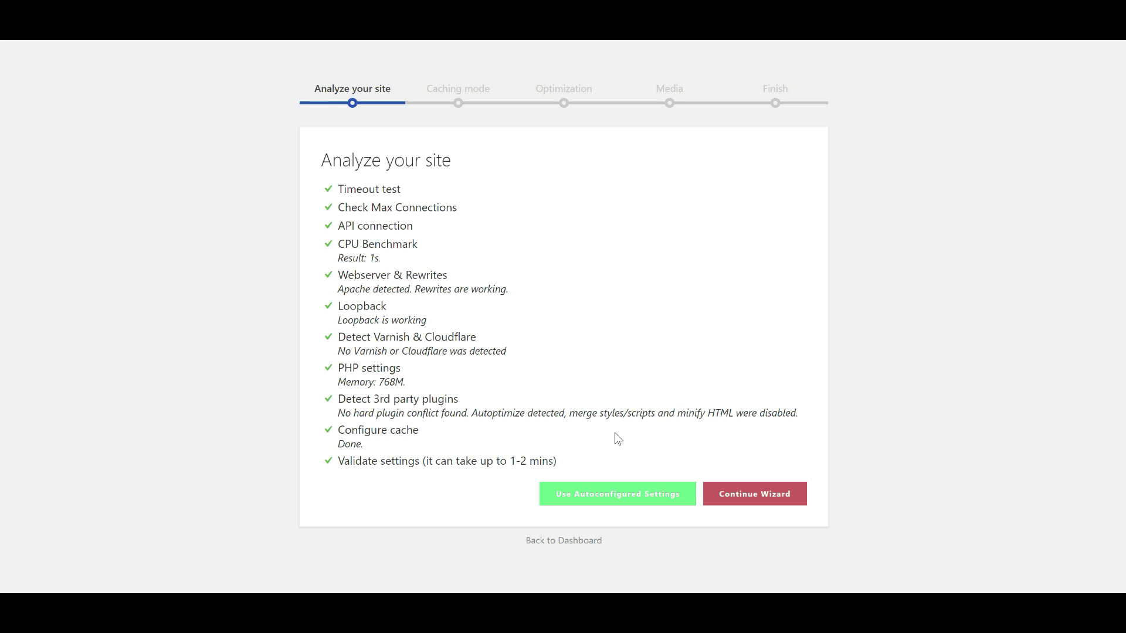
click(762, 499)
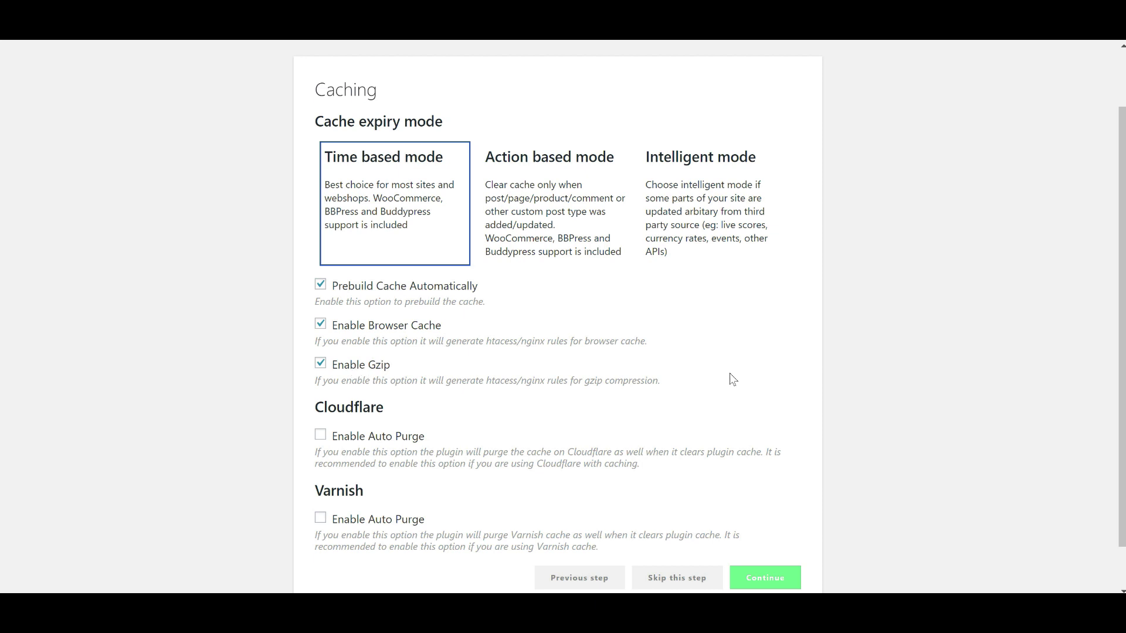
click(765, 577)
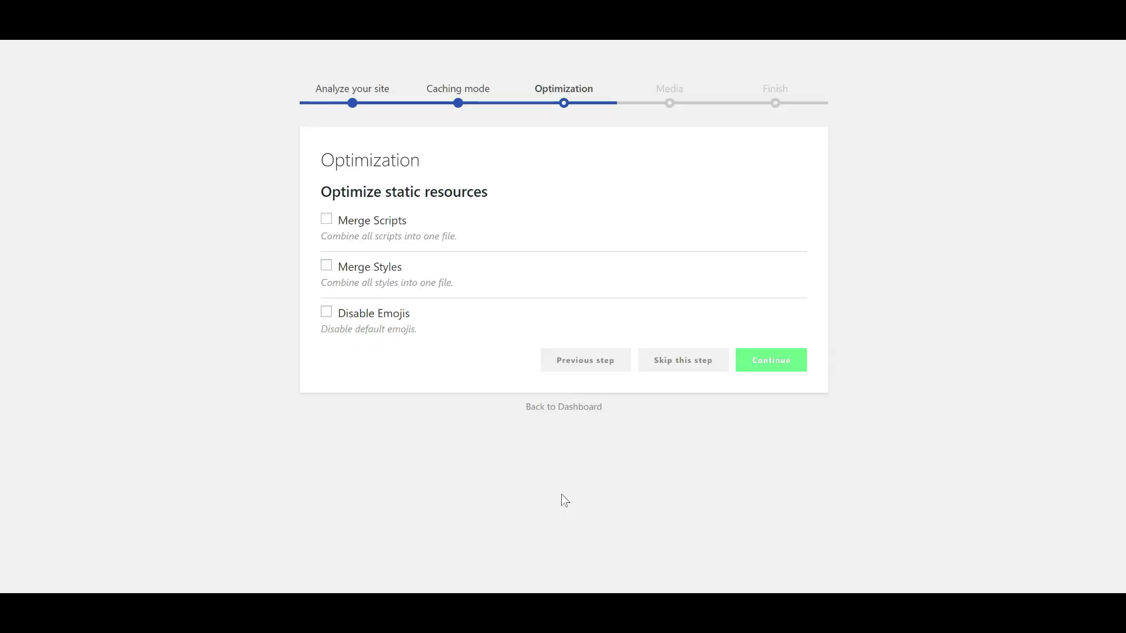
- Tick Merge Scripts, Merge Styles and Minify HTML on the wizard's Optimization step
click(327, 220)
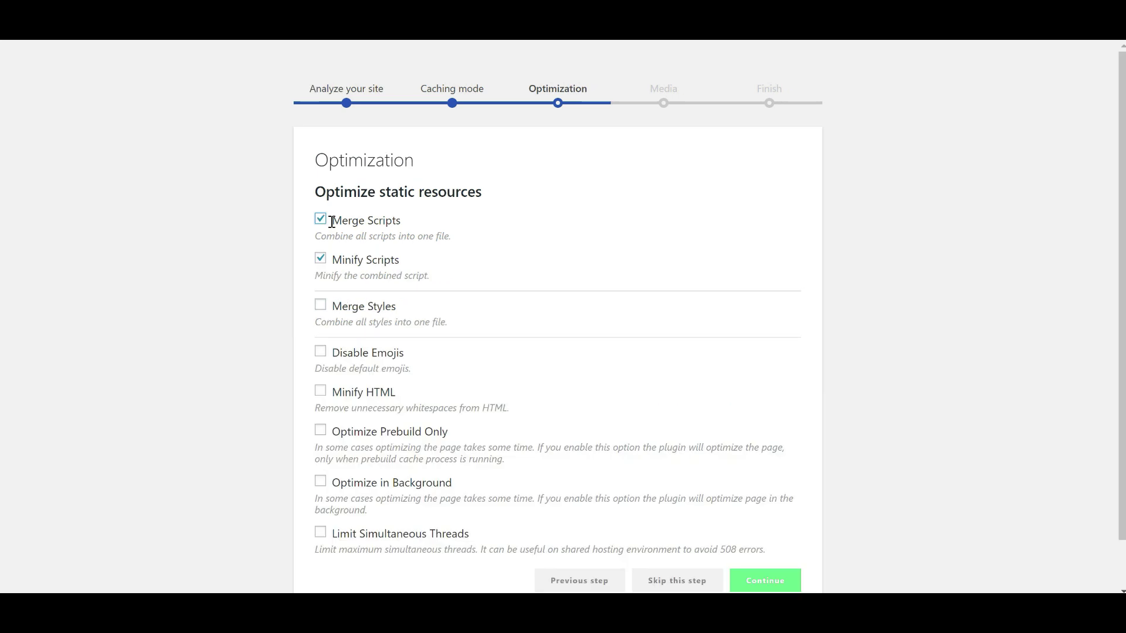
click(322, 307)
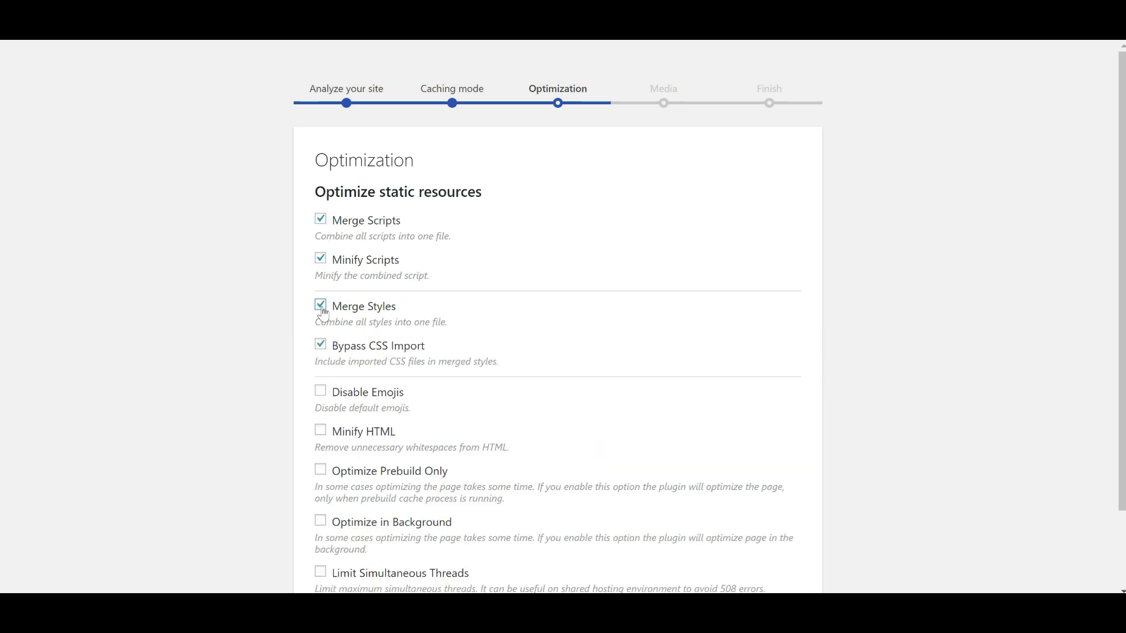
scroll(856, 346, down, 1)
click(320, 361)
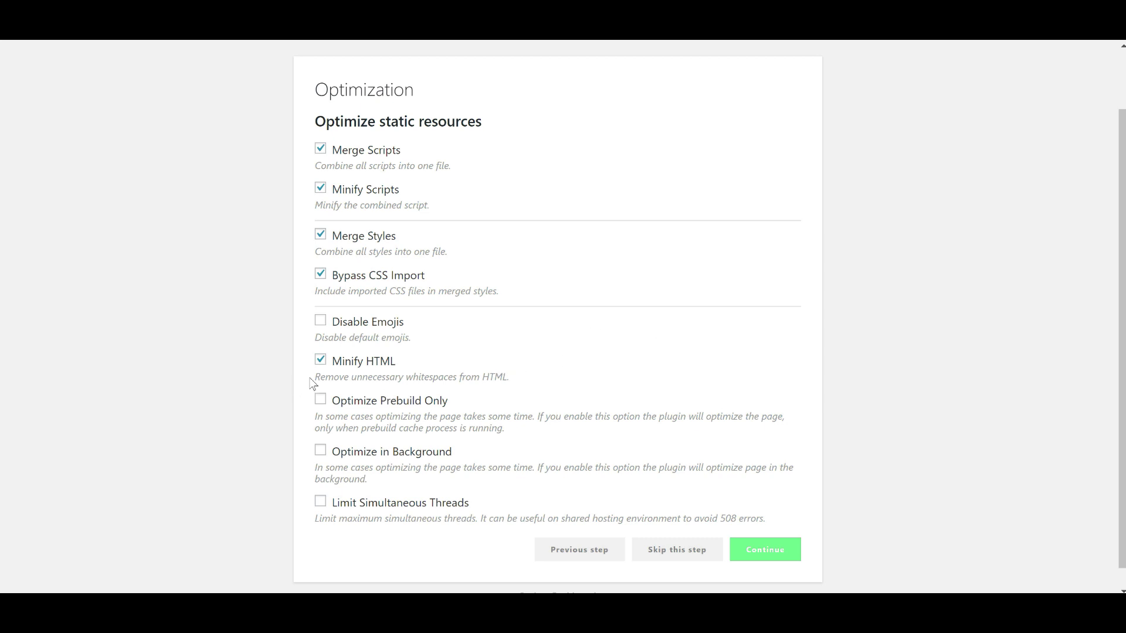
drag(321, 375, 459, 377)
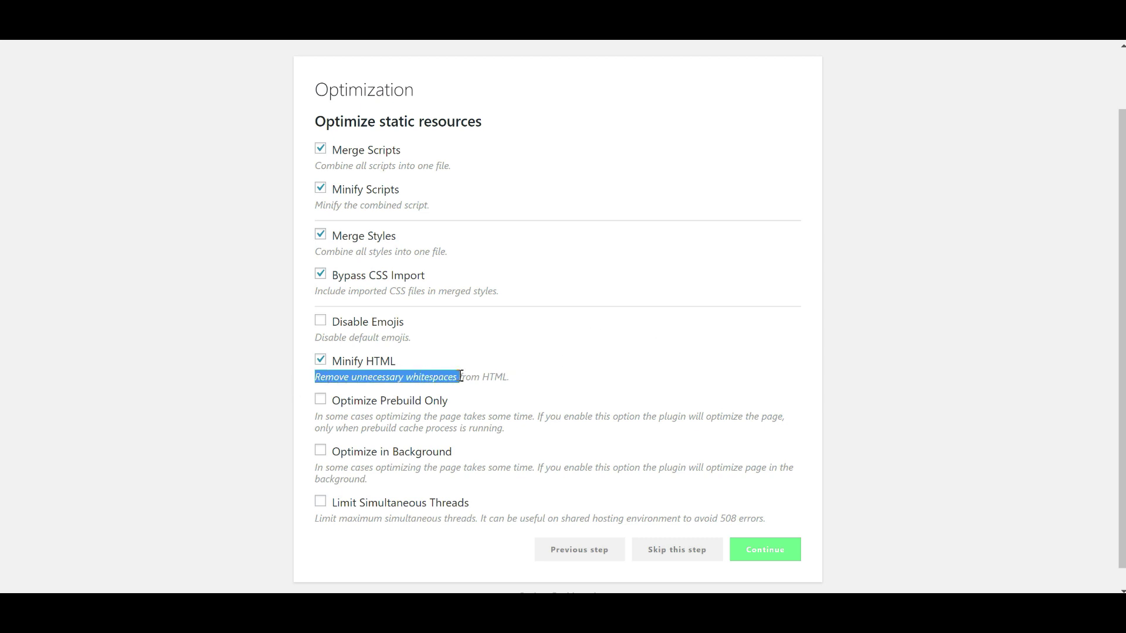
click(498, 377)
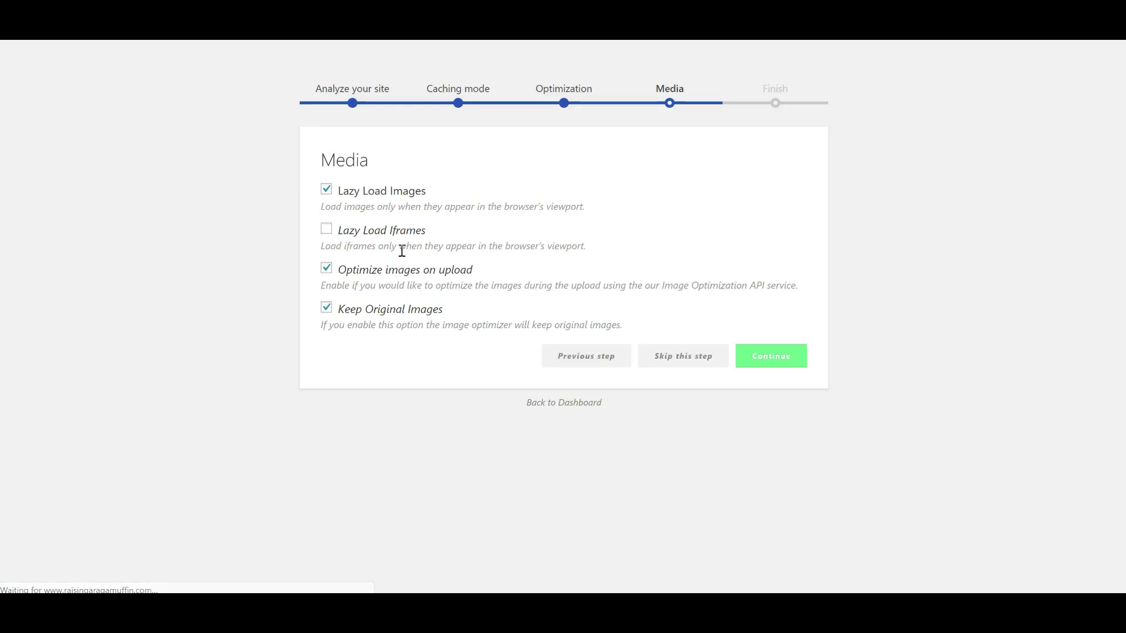
- Keep Lazy Load Images, Optimize images on upload and Keep Original Images checked, and finish the wizard
drag(473, 271, 344, 278)
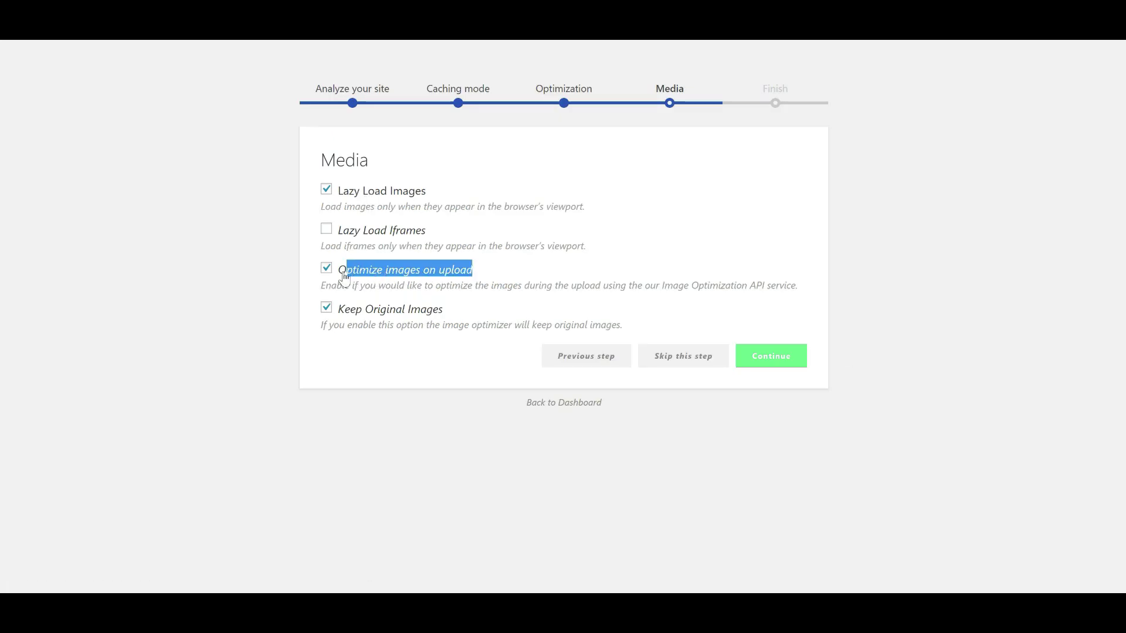
click(535, 274)
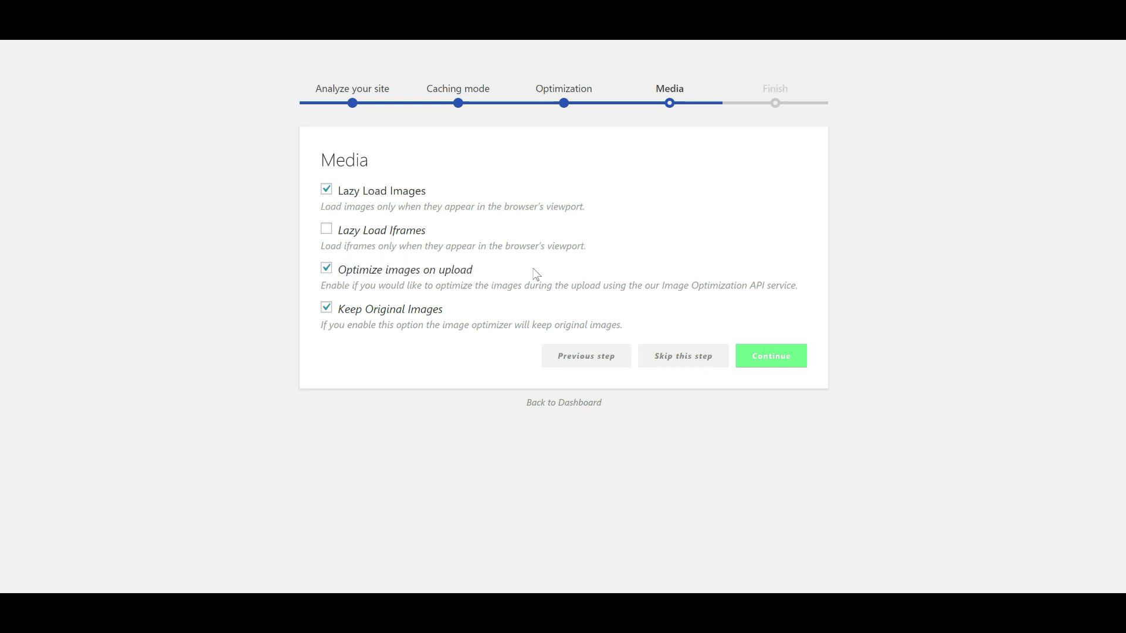
click(773, 362)
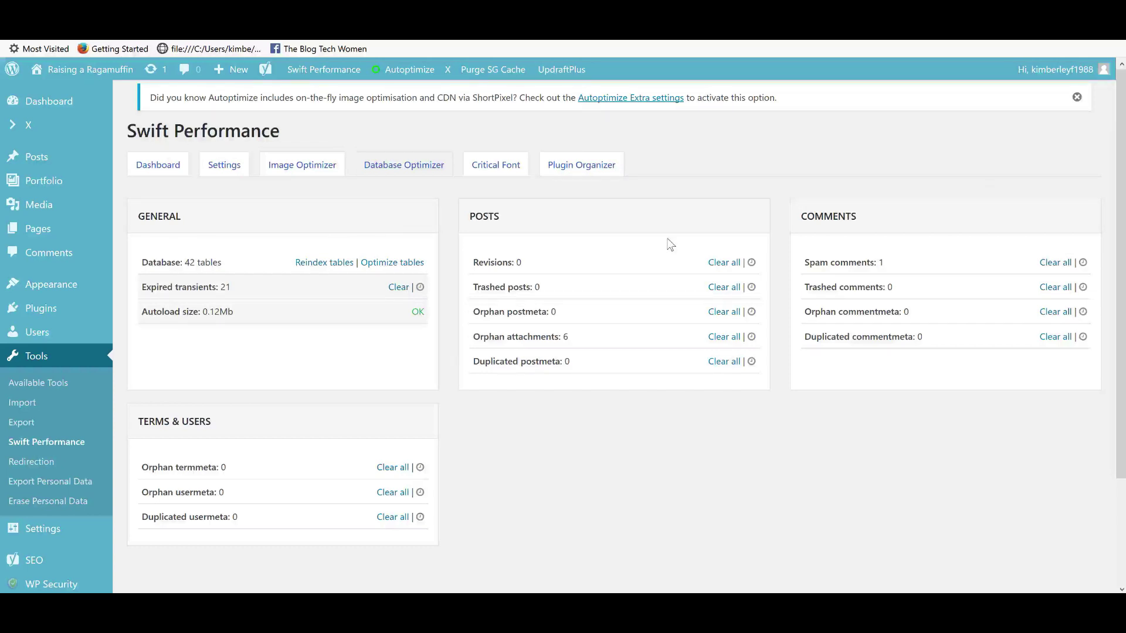
- Highlight the Revisions: 0 count on the Database Optimizer page
drag(522, 263, 472, 265)
- Schedule the post revisions cleanup to run weekly and save it
click(625, 270)
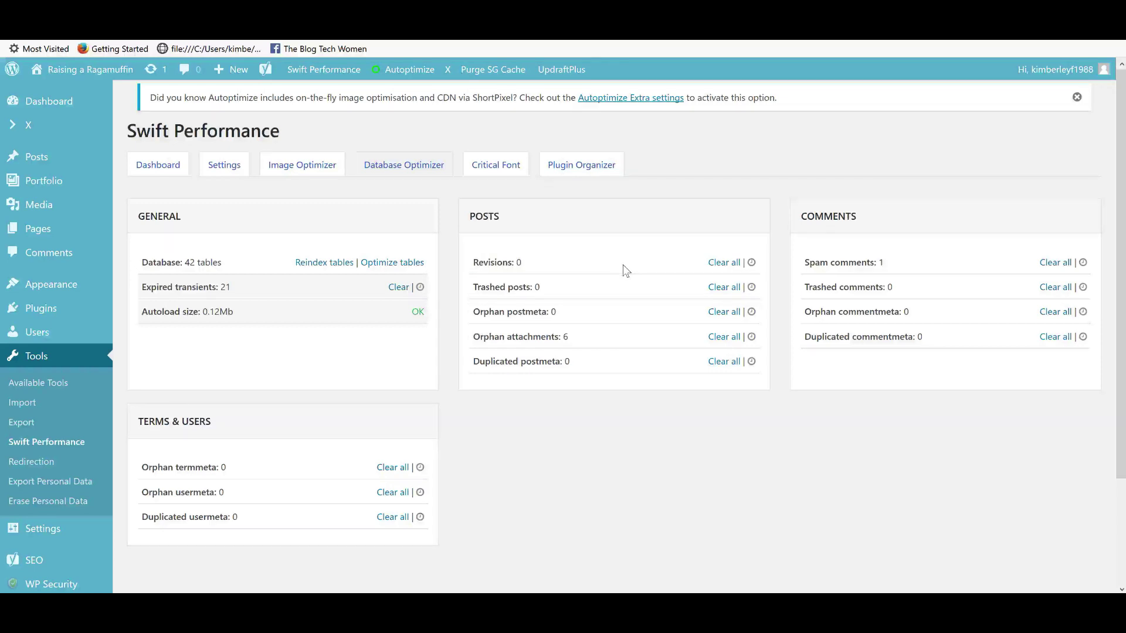
click(751, 263)
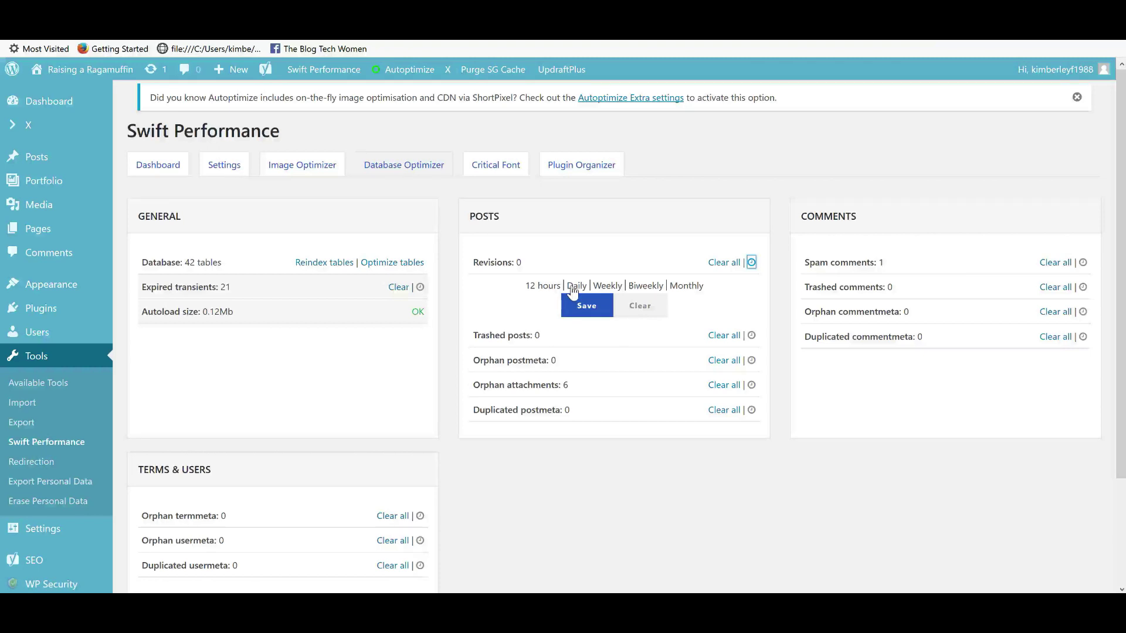
click(606, 287)
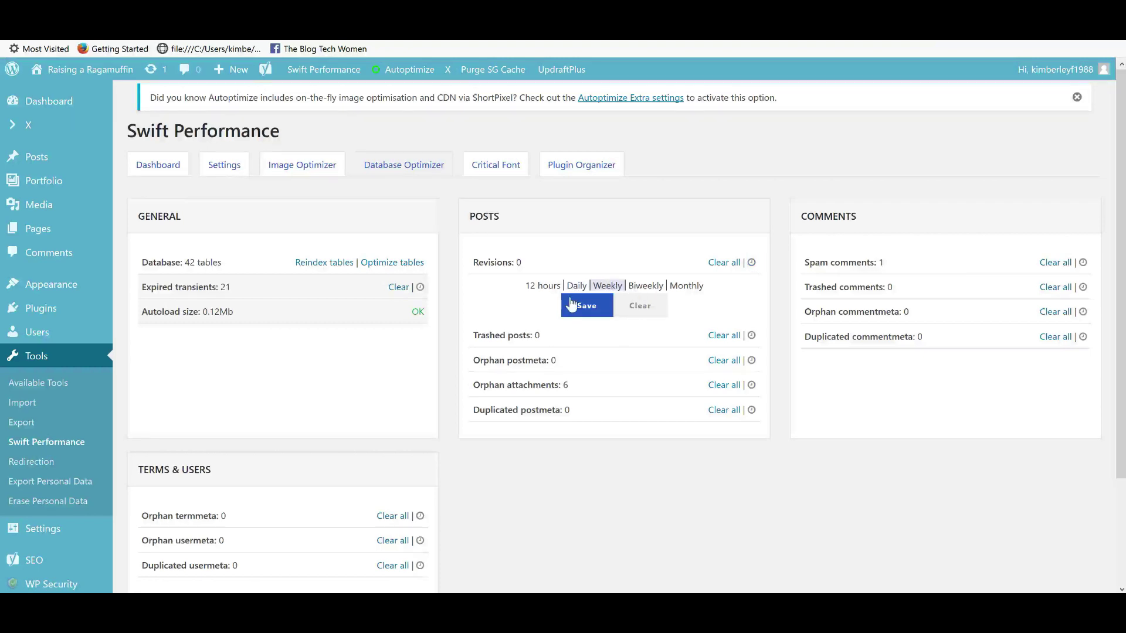
click(645, 288)
click(701, 289)
click(605, 287)
click(587, 306)
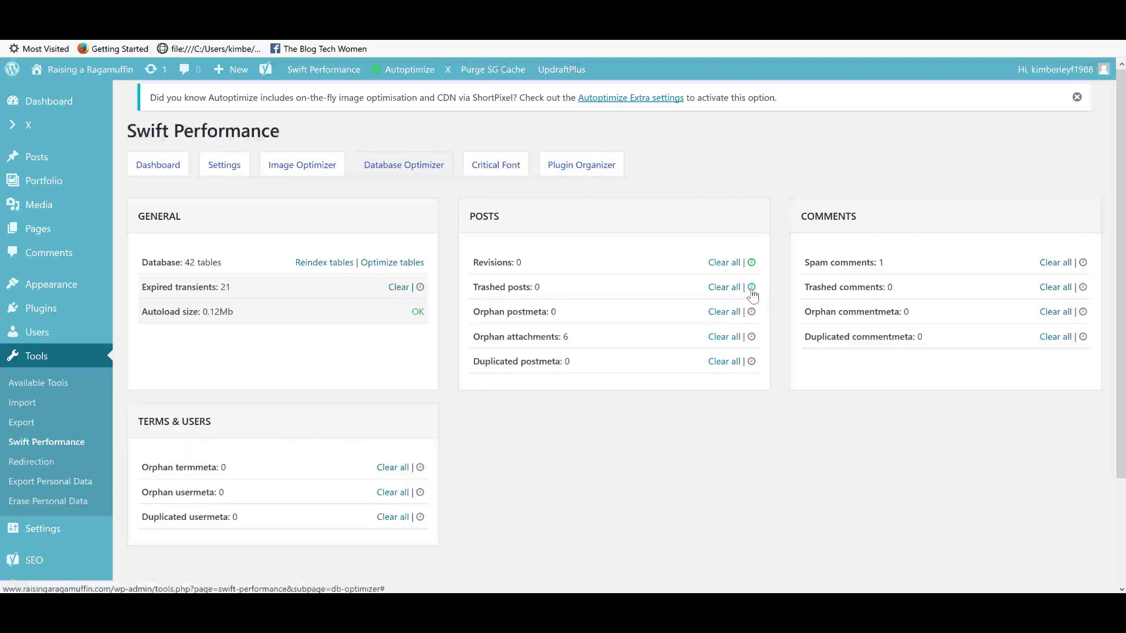
- Open the cleanup schedules for trashed posts and spam comments
click(751, 286)
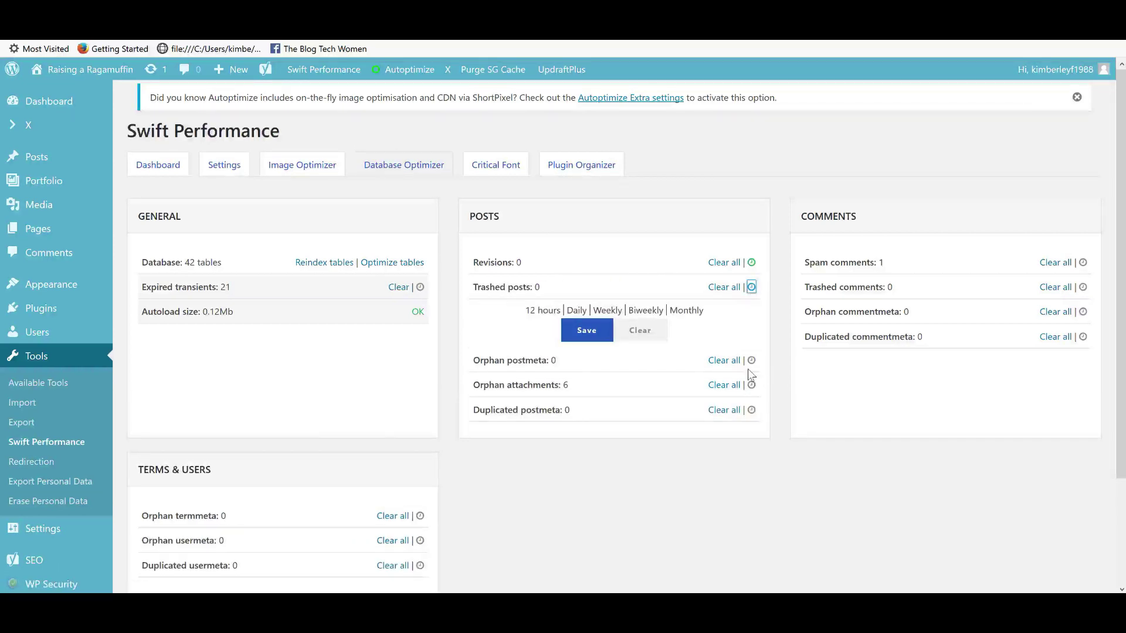
click(1082, 265)
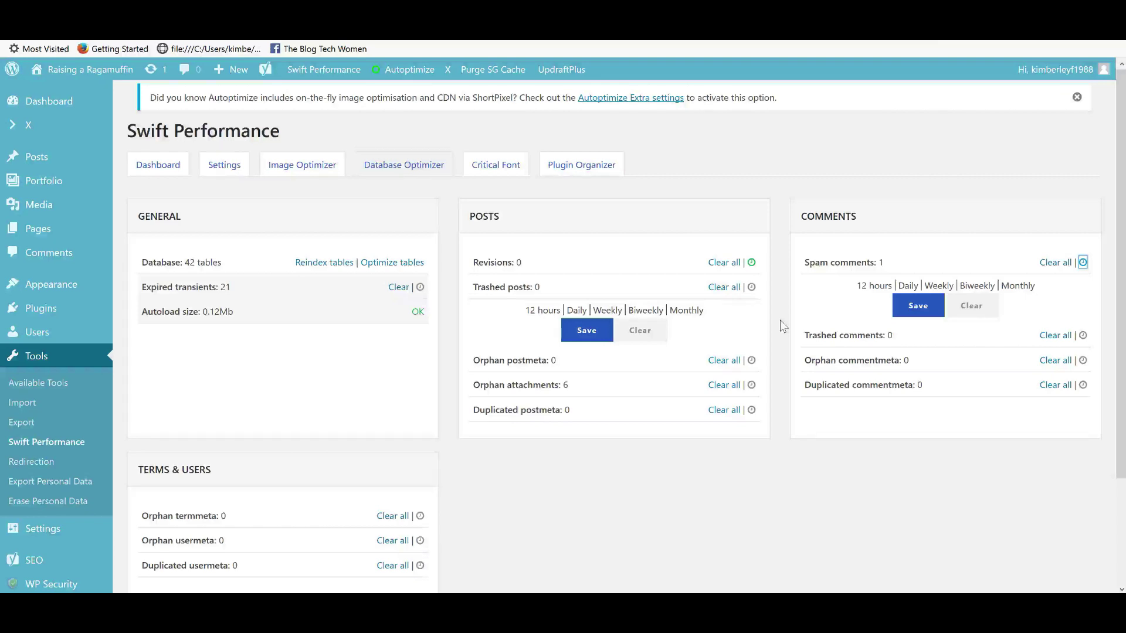
scroll(777, 325, down, 3)
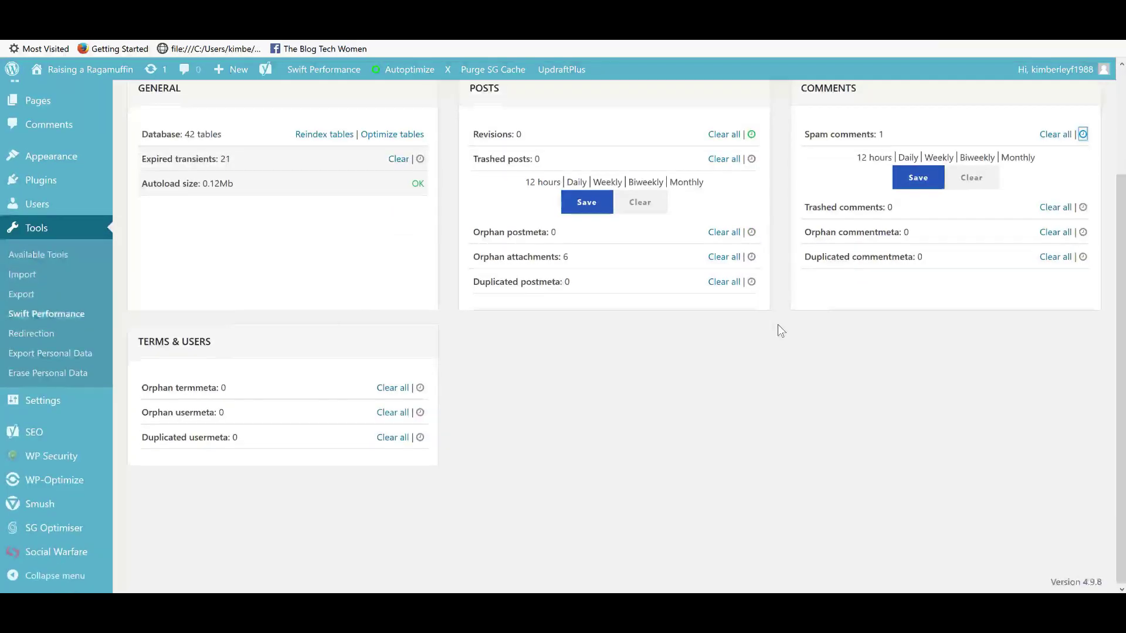
scroll(777, 325, up, 3)
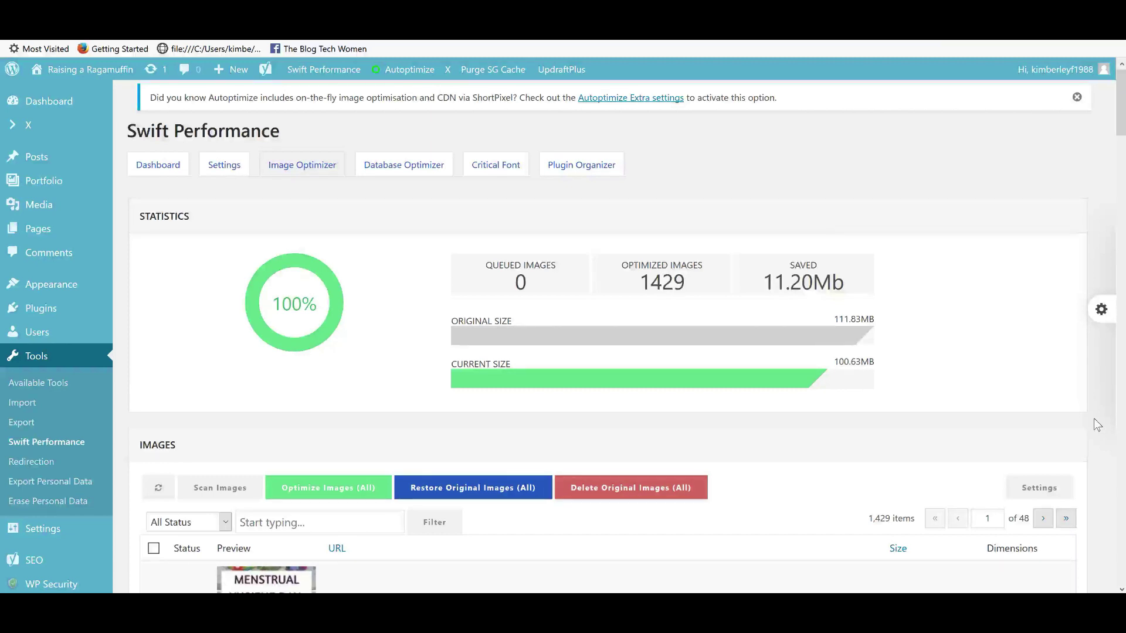
- Open the Optimizer Settings from the gear tab on the Image Optimizer page
click(1101, 311)
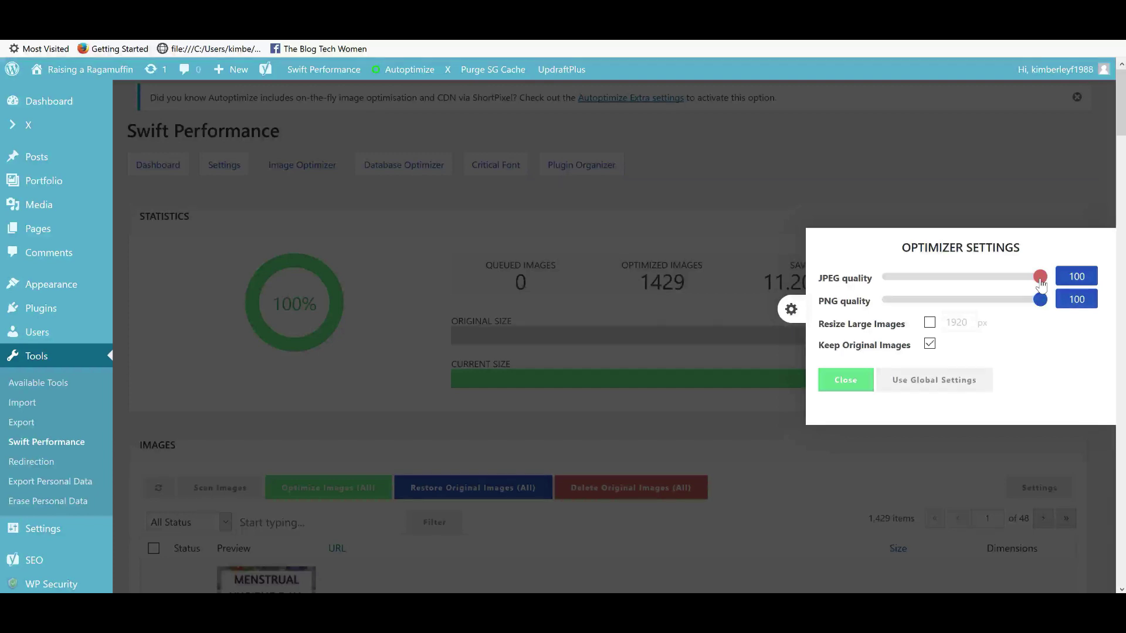
- Set JPEG and PNG quality to 90, enable Resize Large Images at 1920 px, and close the dialog
drag(1040, 284, 1025, 278)
drag(1039, 299, 1025, 299)
click(930, 324)
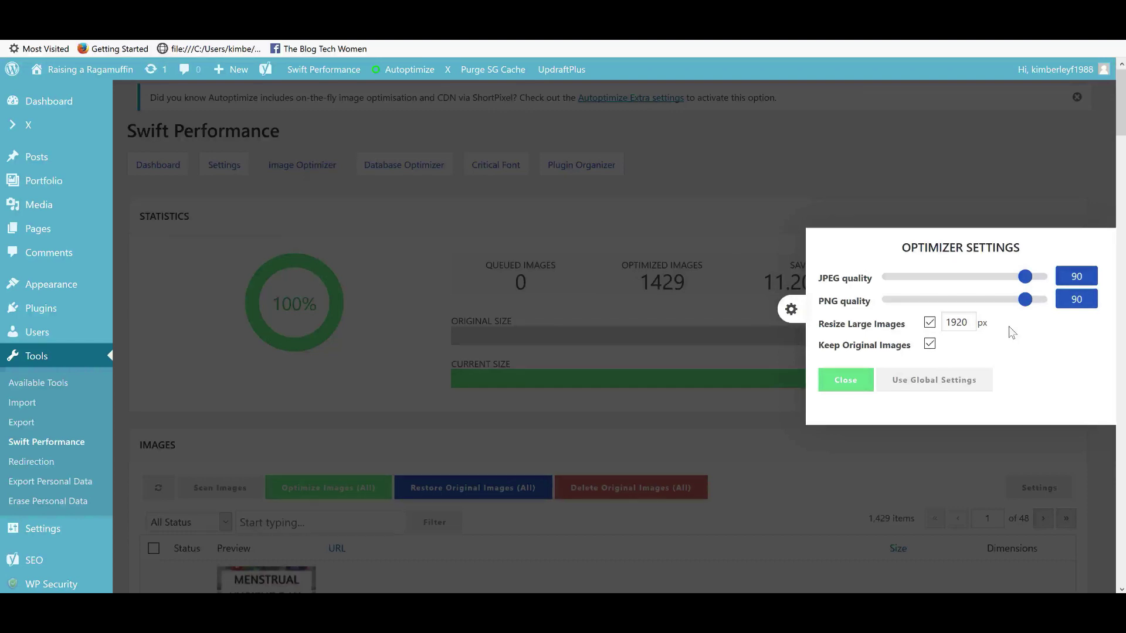
drag(973, 322, 937, 323)
click(1030, 328)
double_click(960, 322)
click(969, 322)
click(1045, 349)
click(855, 377)
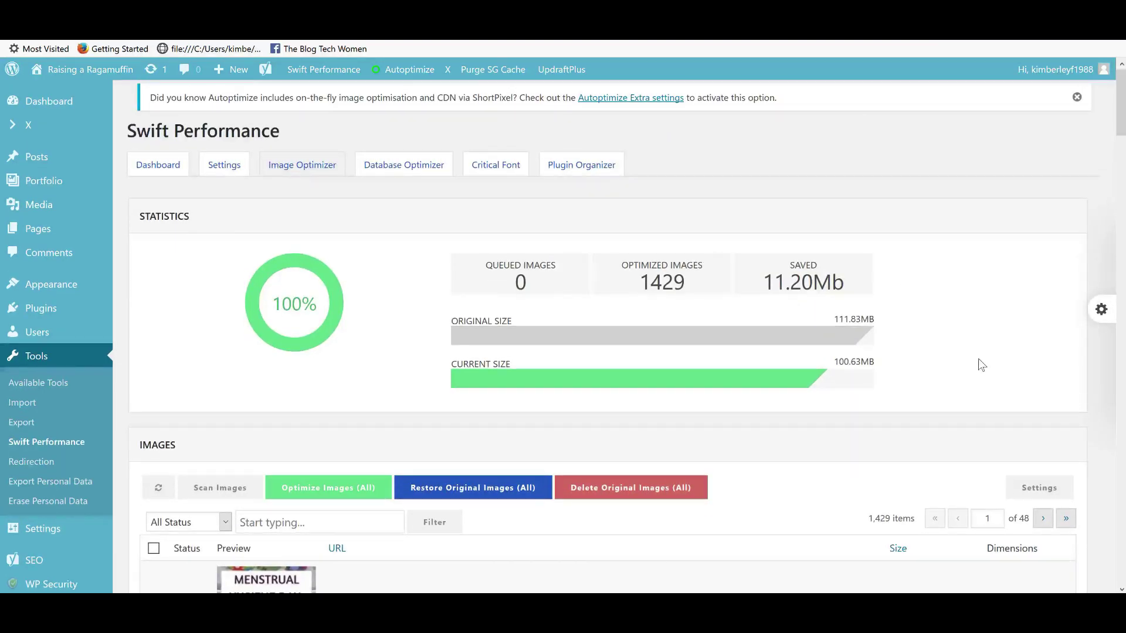
- Queue all site images for re-optimization with Optimize Images (All)
click(327, 497)
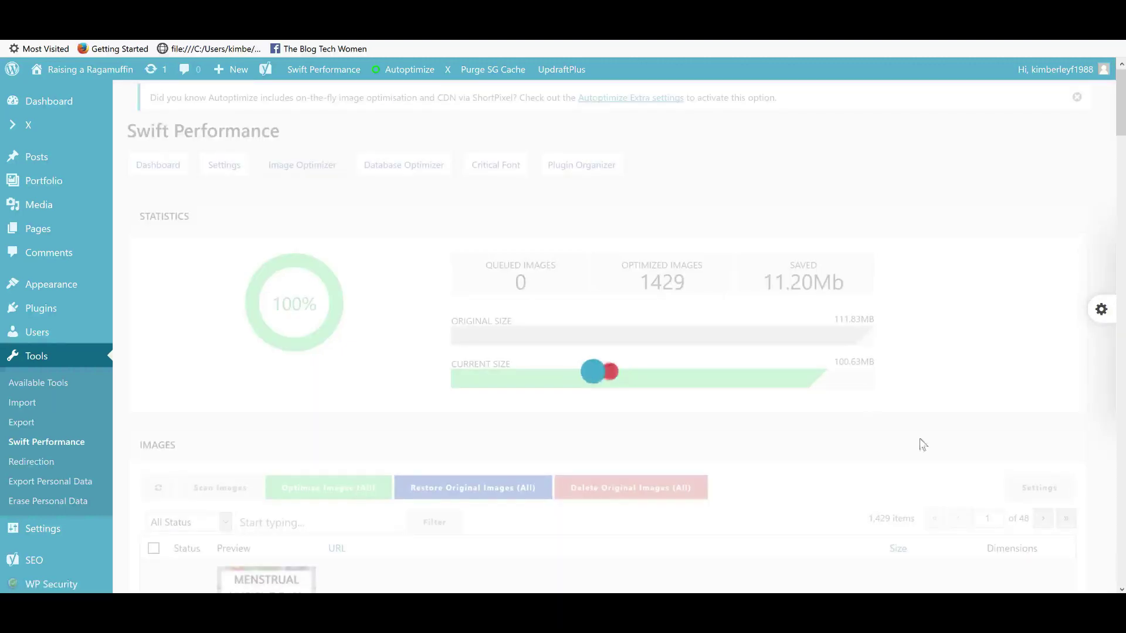